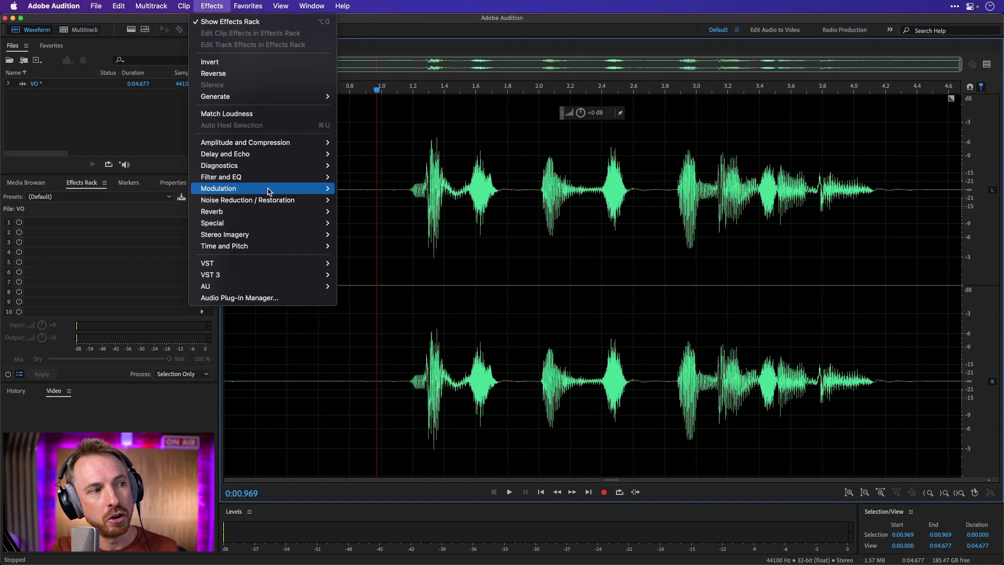
Load the Scientific Filter's Drop Off Below 250Hz preset and preview it on the voiceover.
{"action": "mouse_move", "coordinate": [270, 180]}
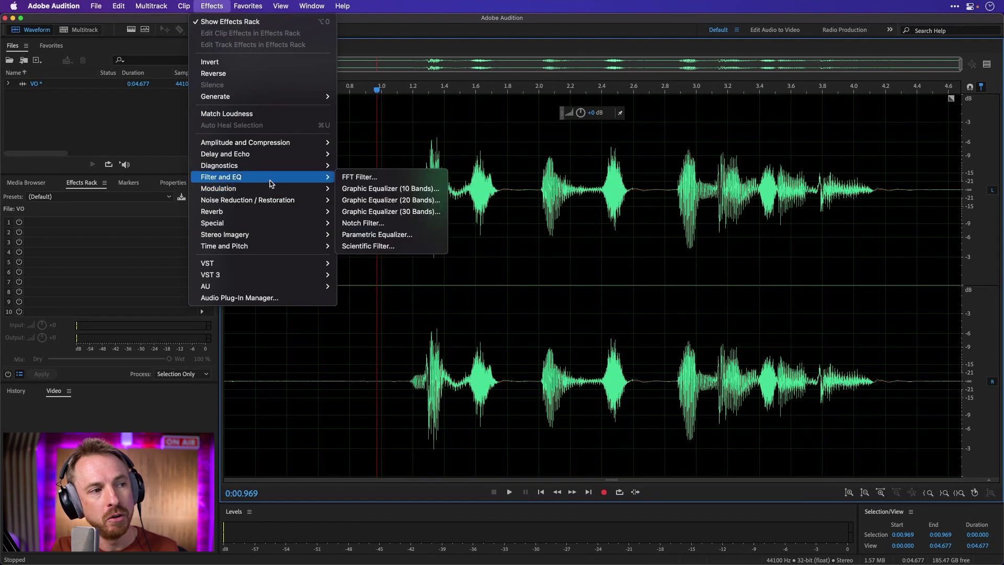
{"action": "left_click", "coordinate": [387, 252]}
{"action": "left_click", "coordinate": [416, 156]}
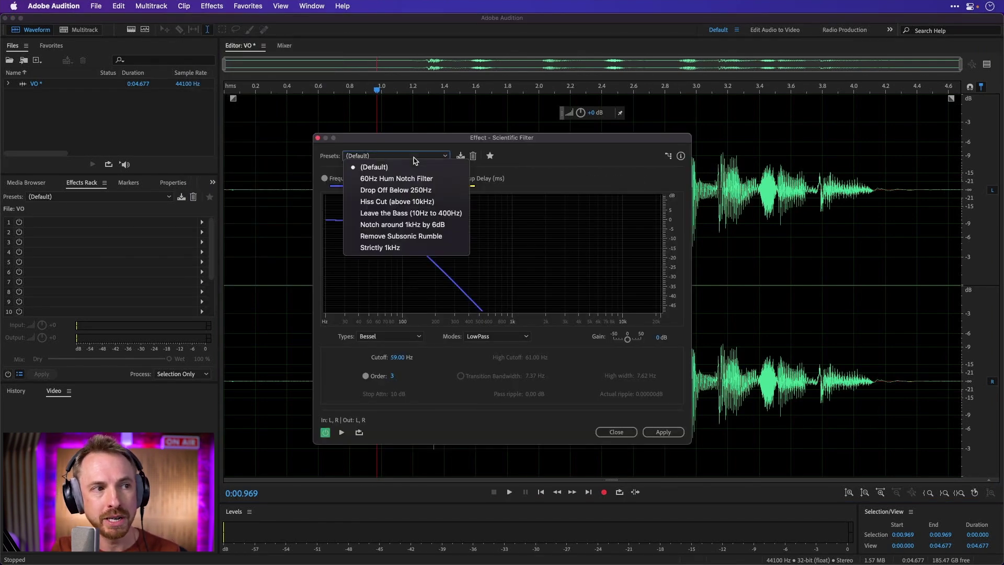
{"action": "left_click", "coordinate": [415, 190]}
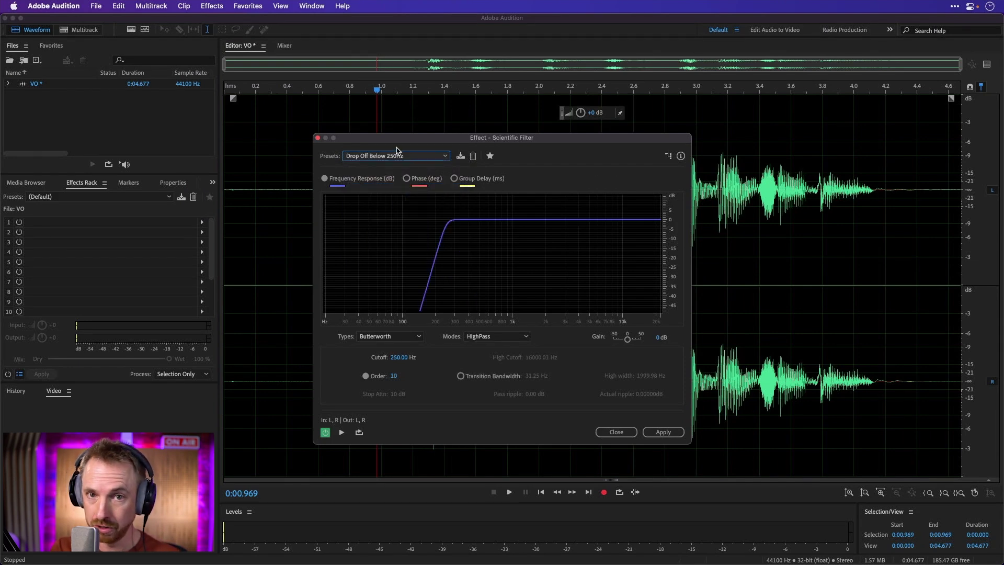
{"action": "key", "text": "space"}
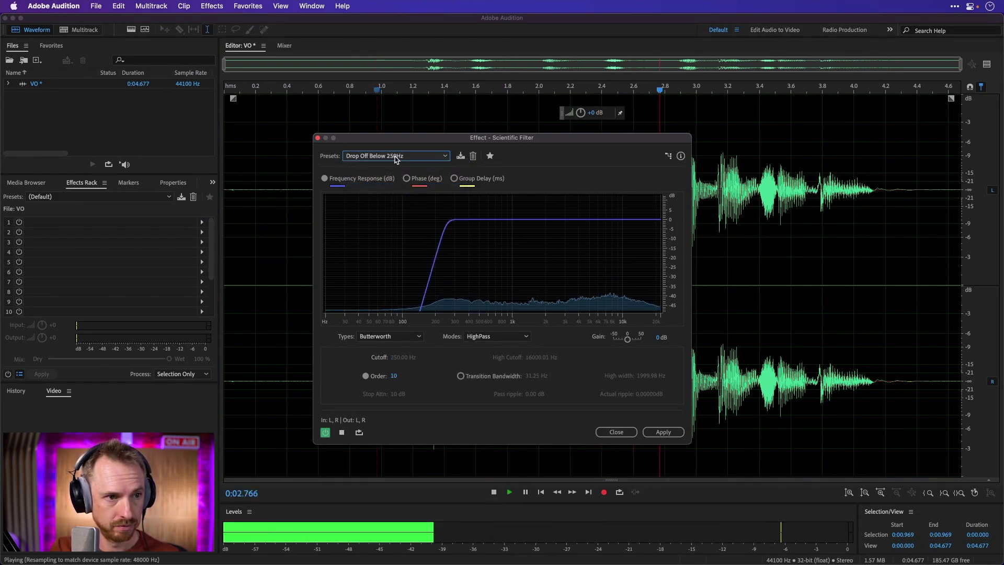
Compare the filtered voiceover against the unfiltered original by bypassing and re-enabling the filter.
{"action": "left_click", "coordinate": [328, 432]}
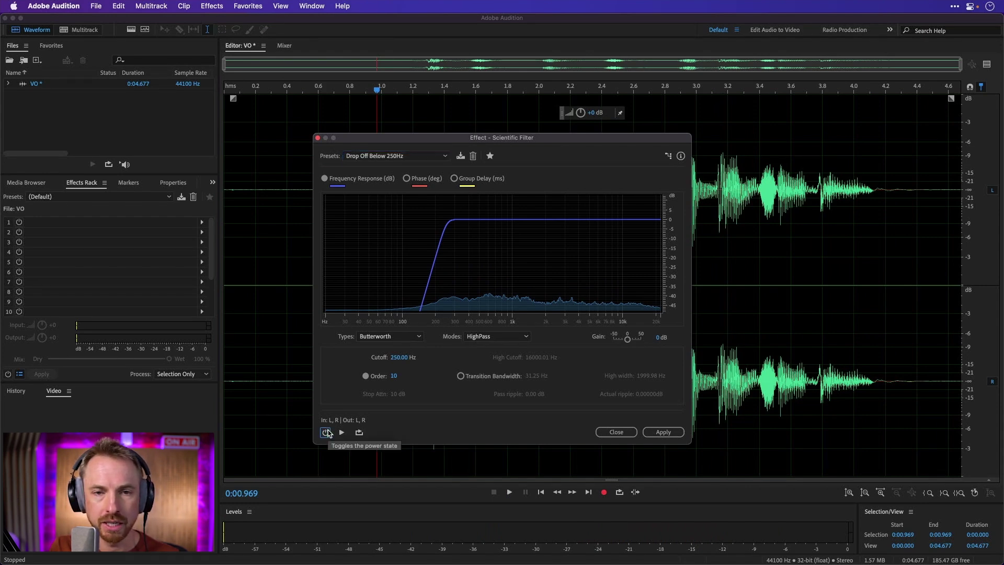
{"action": "key", "text": "space"}
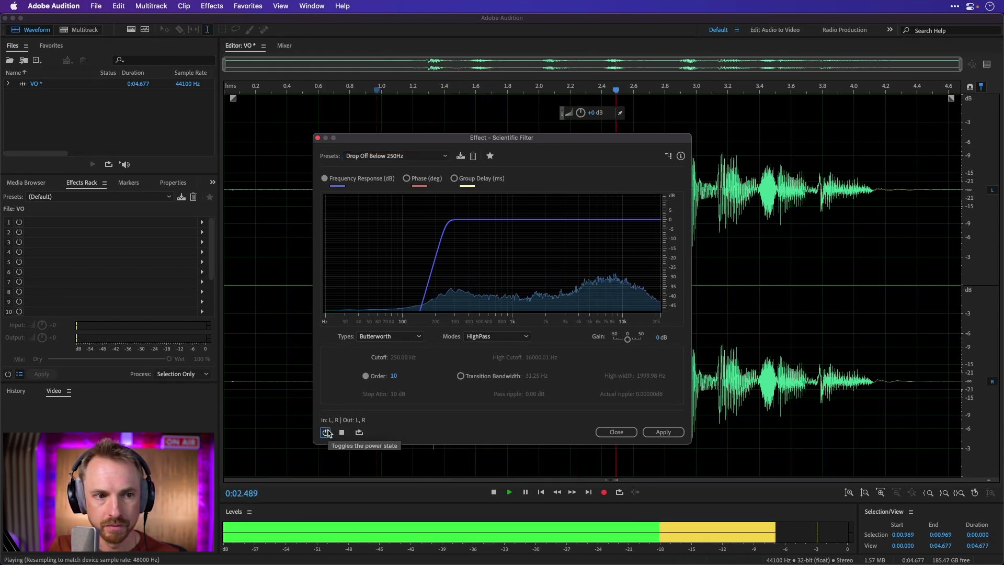
{"action": "left_click", "coordinate": [328, 432]}
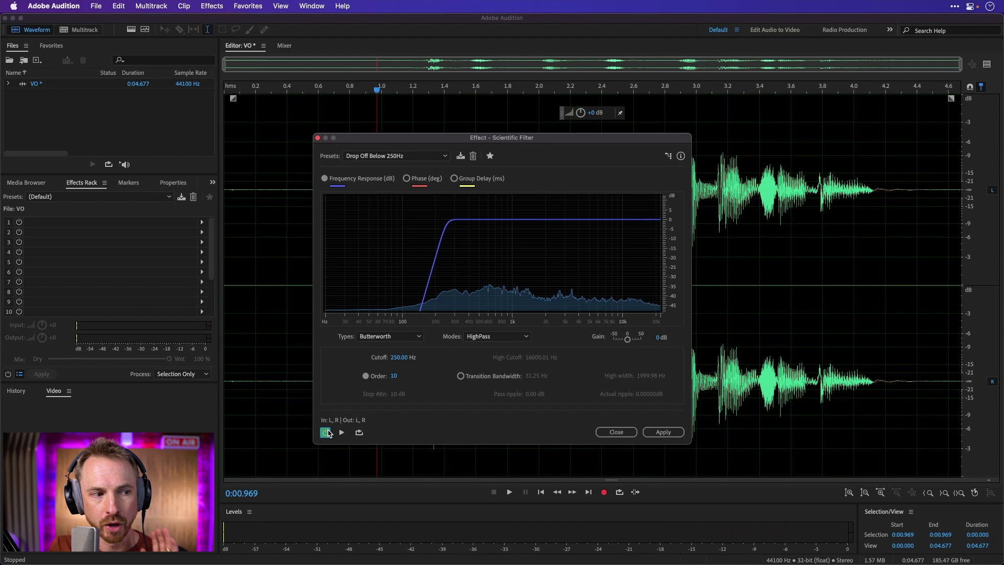
{"action": "key", "text": "space"}
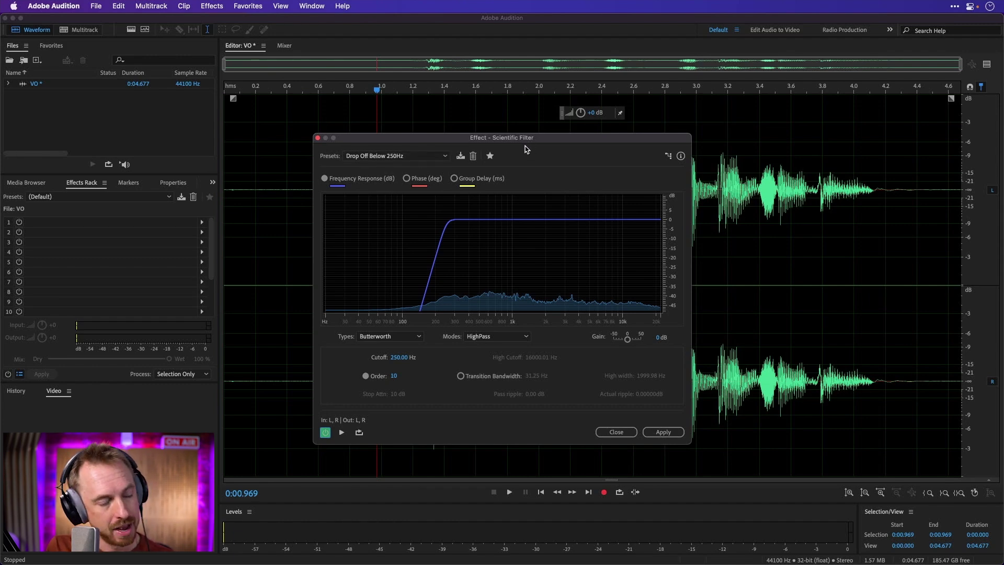
Close the Scientific Filter and load Chorus's Rich Chorus preset (4 voices, 5 ms, 50% dry/wet), previewing it.
{"action": "key", "text": "Escape"}
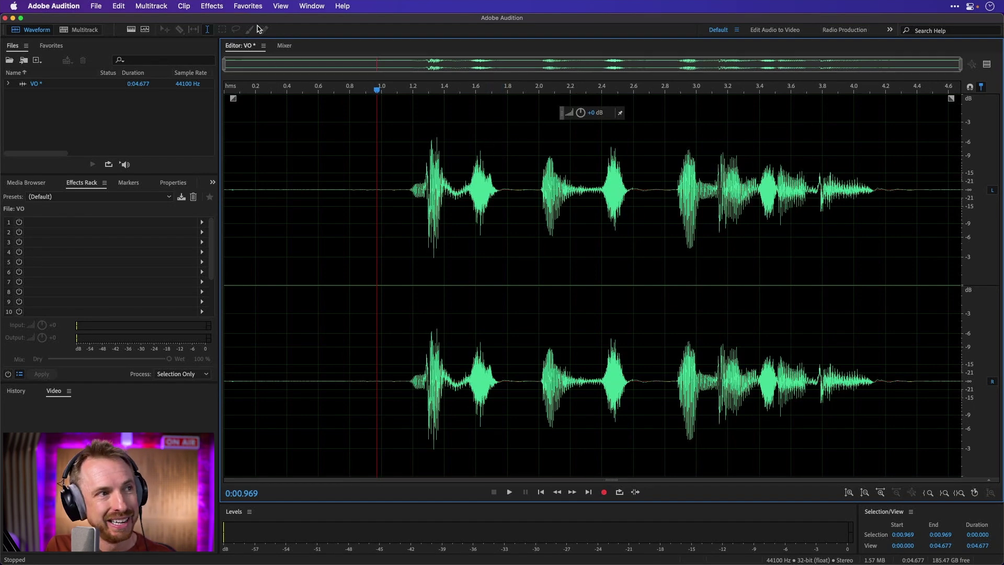
{"action": "left_click", "coordinate": [219, 8]}
{"action": "mouse_move", "coordinate": [289, 188]}
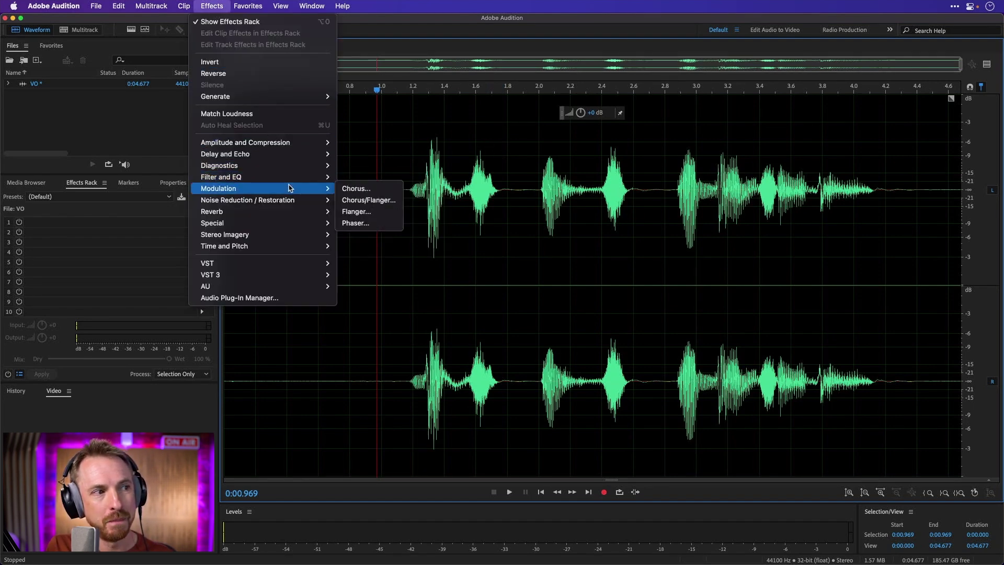
{"action": "left_click", "coordinate": [361, 189]}
{"action": "left_click", "coordinate": [413, 204]}
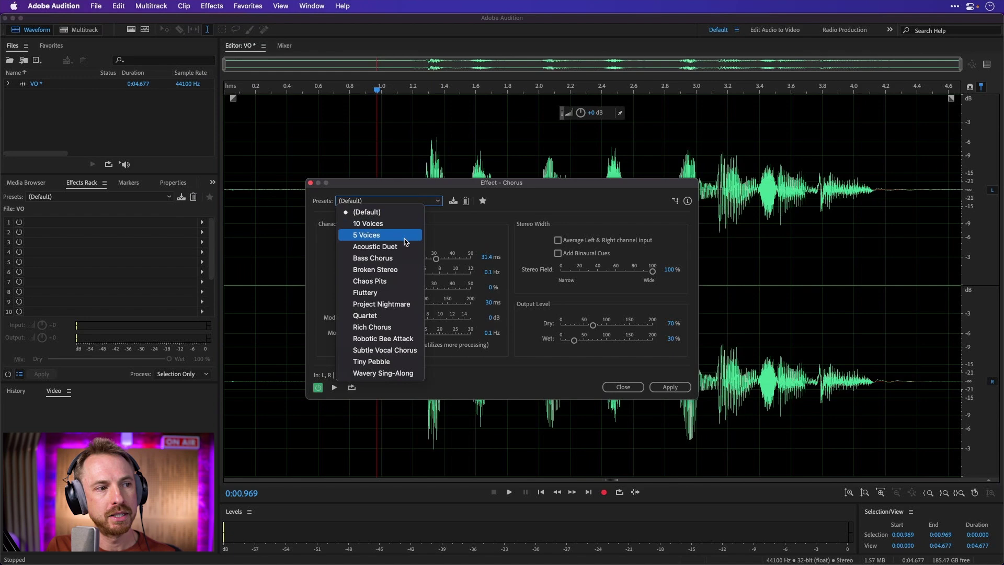
{"action": "left_click", "coordinate": [389, 327]}
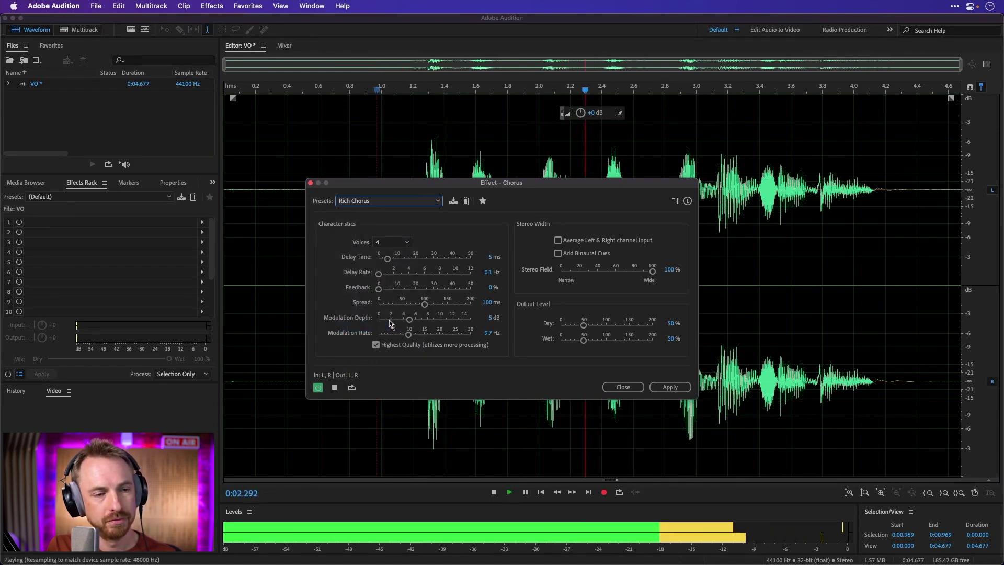
{"action": "key", "text": "space"}
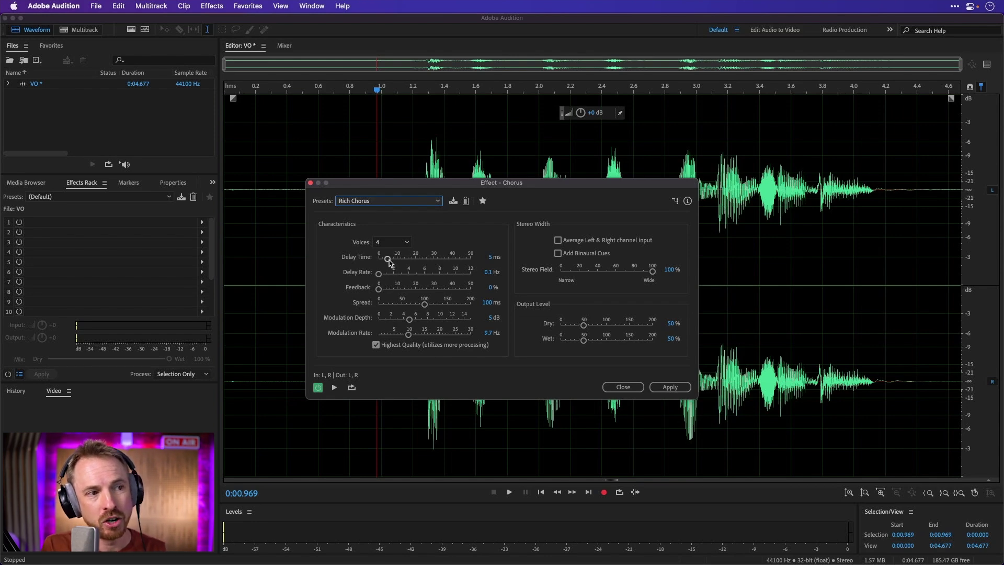
Adjust the chorus to 15.1 ms delay, 22.6% feedback, 12.3 dB depth and 22.7 Hz rate, previewing.
{"action": "left_click_drag", "start_coordinate": [387, 260], "coordinate": [394, 260]}
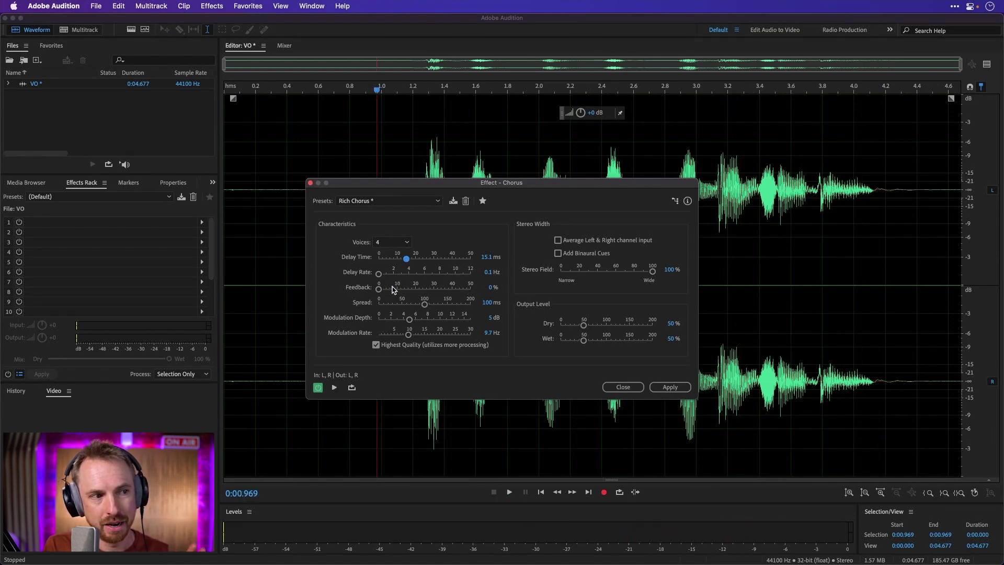
{"action": "key", "text": "space"}
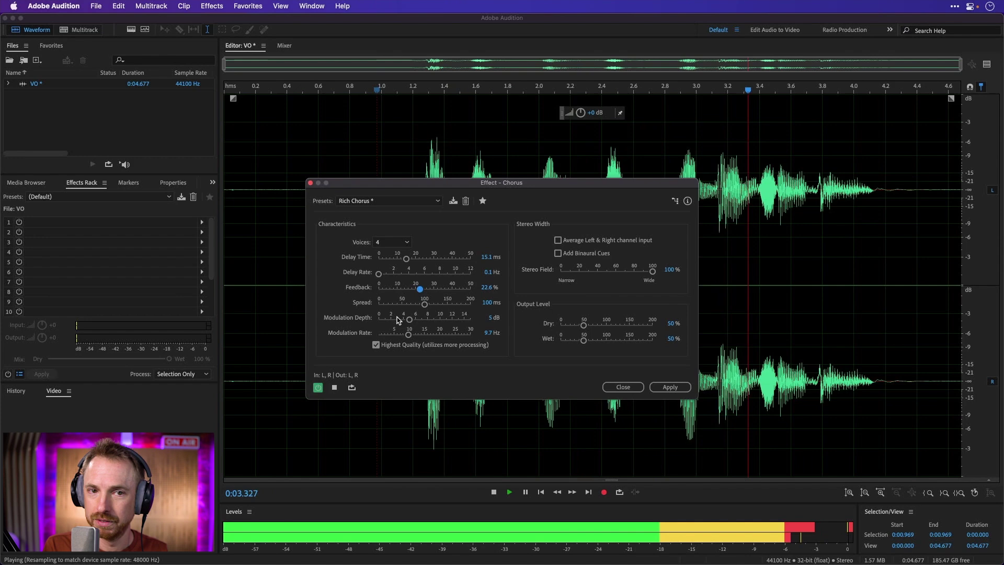
{"action": "key", "text": "space"}
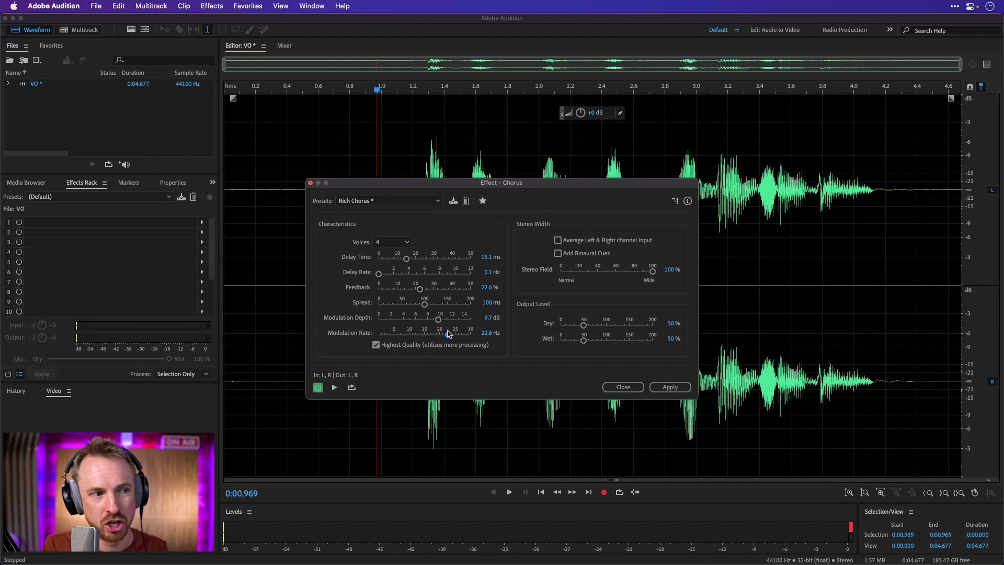
{"action": "key", "text": "space"}
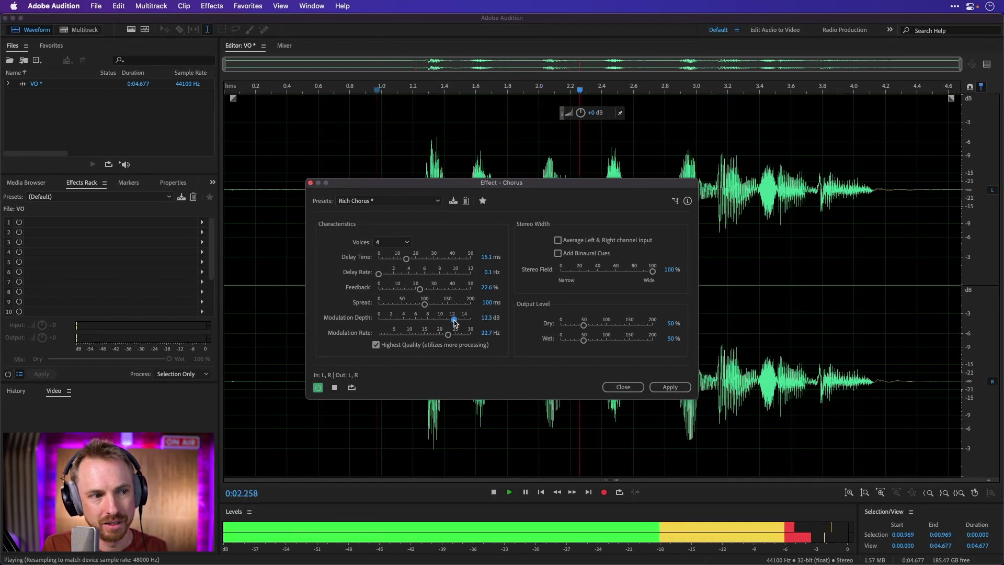
{"action": "left_click_drag", "start_coordinate": [439, 320], "coordinate": [455, 321]}
{"action": "key", "text": "space"}
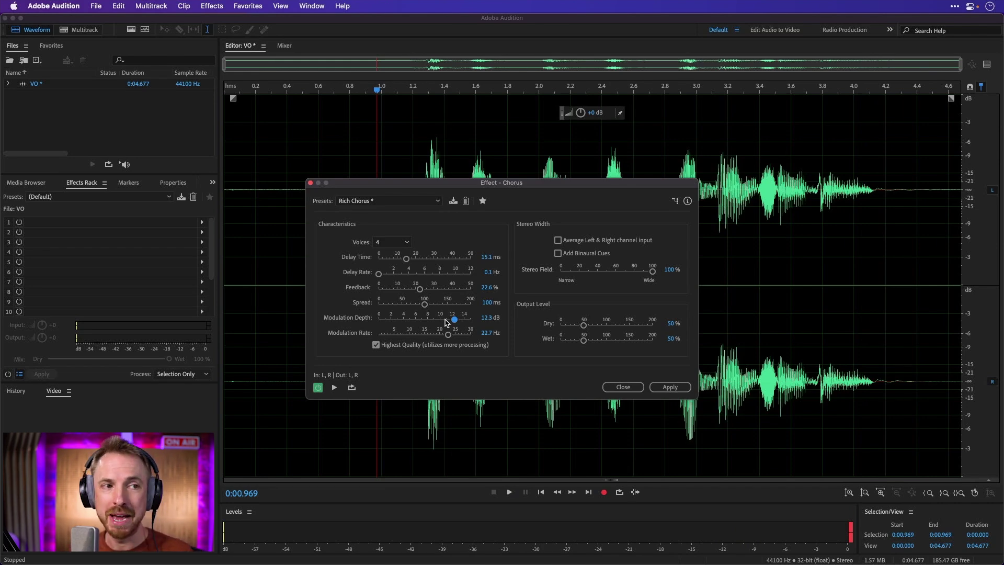
Close the Chorus settings and begin a new multitrack session, naming it 'Ech' so far.
{"action": "left_click", "coordinate": [214, 6]}
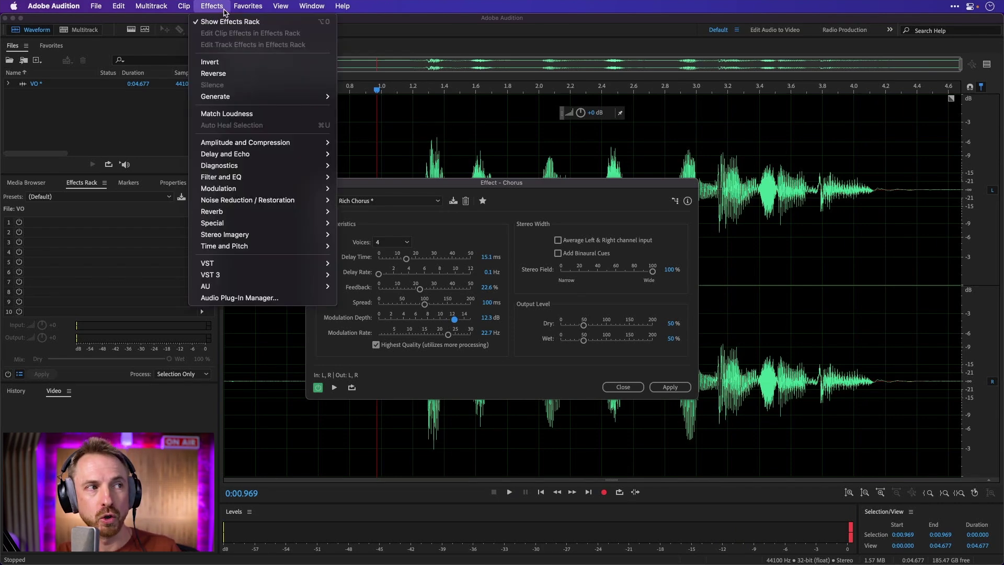
{"action": "mouse_move", "coordinate": [272, 188]}
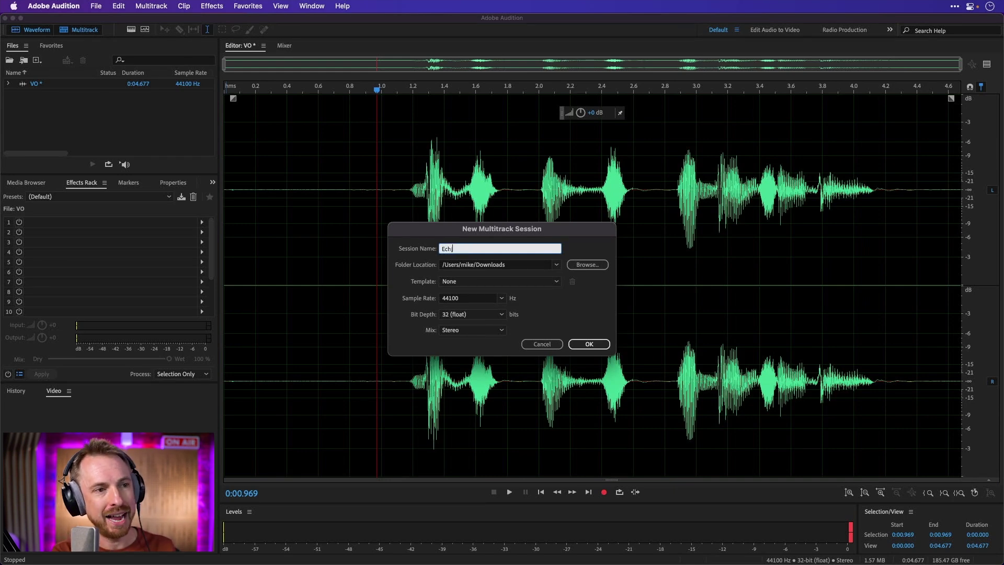
Create the Echi session and place '120 BPM - G# - BED Synth.wav' at the start of Track 2.
{"action": "key", "text": "Return"}
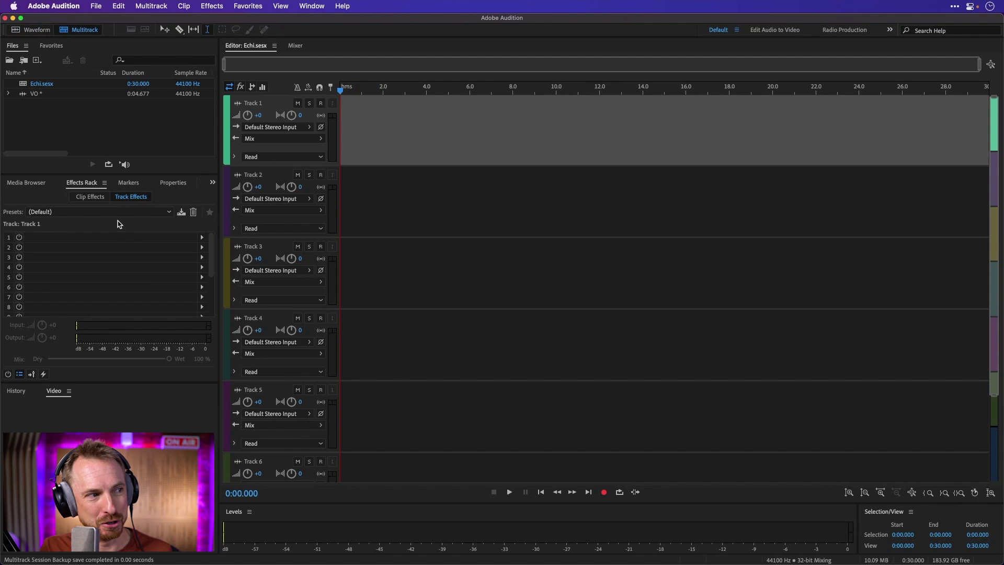
{"action": "left_click", "coordinate": [41, 182]}
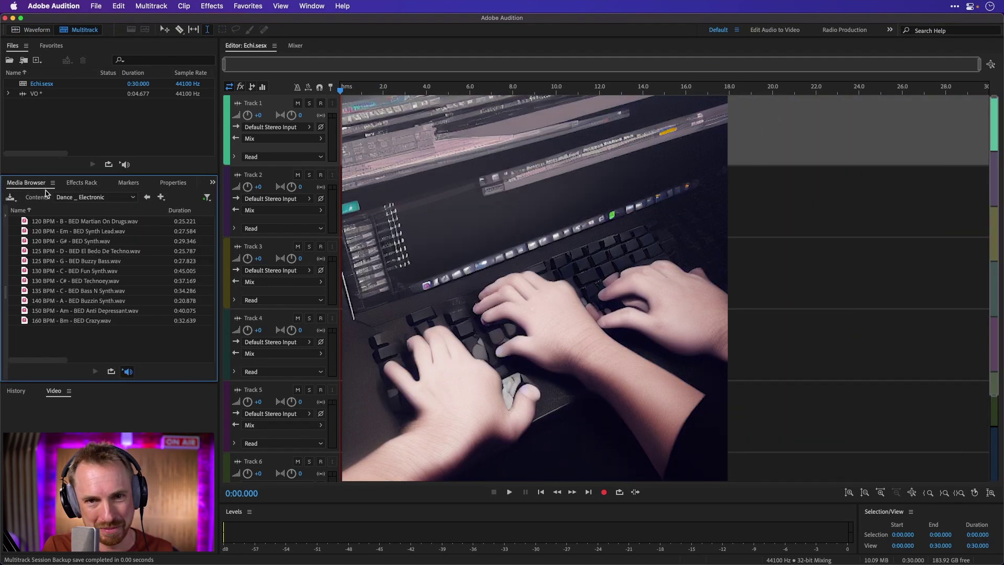
{"action": "left_click", "coordinate": [42, 242]}
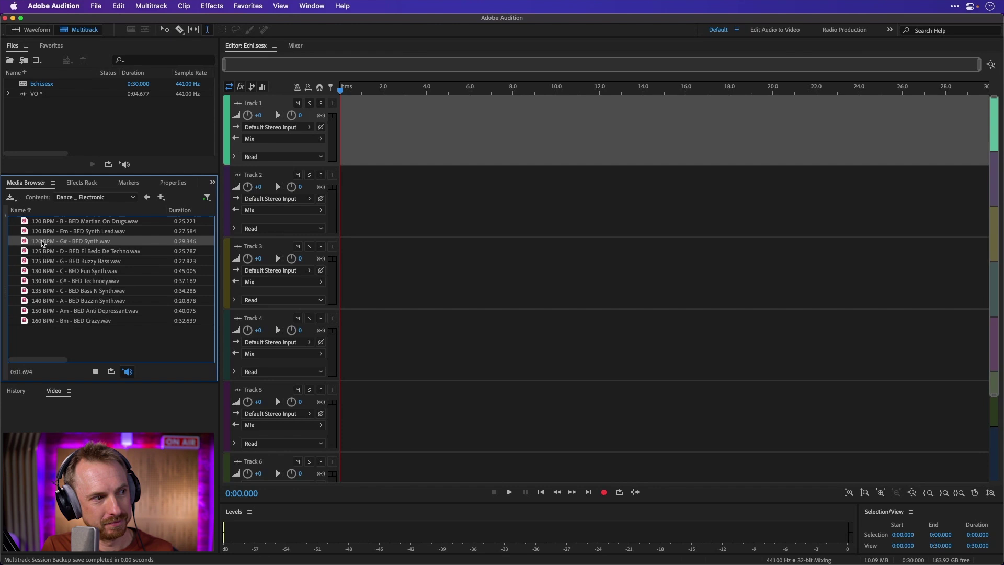
{"action": "left_click_drag", "start_coordinate": [42, 242], "coordinate": [351, 202]}
{"action": "left_click", "coordinate": [357, 154]}
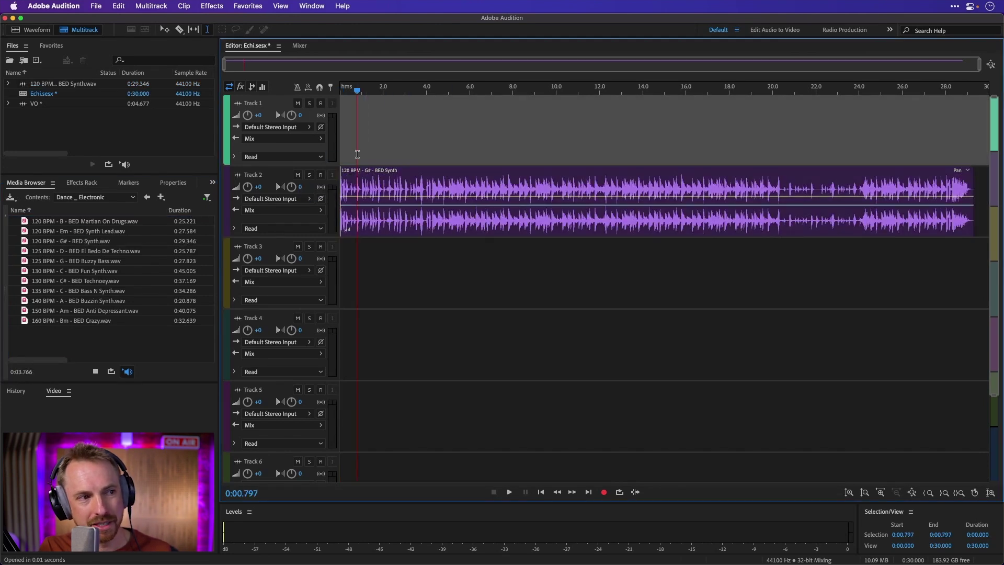
{"action": "key", "text": "space"}
{"action": "key", "text": "space"}
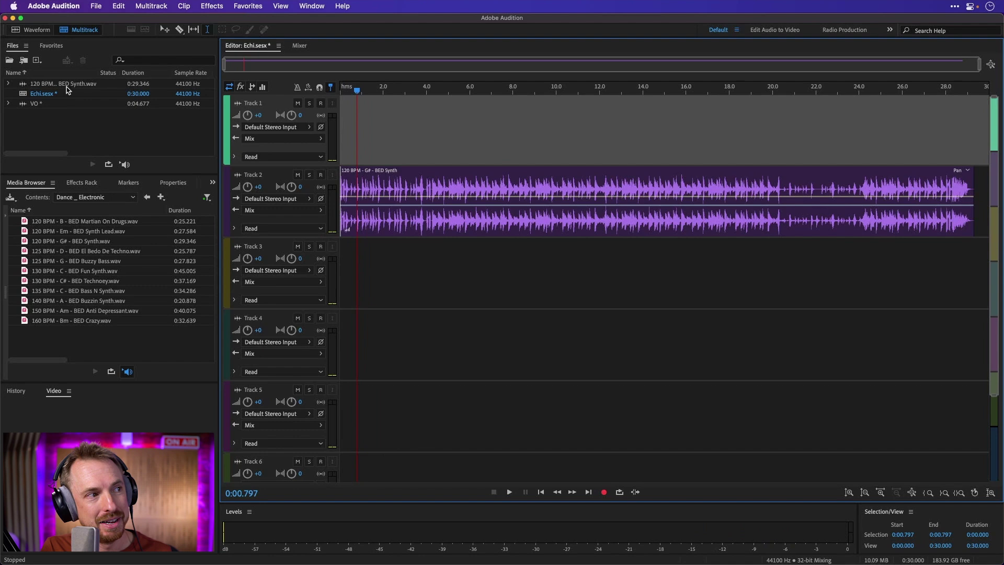
Place the VO clip at the start of Track 1 and play the session from the beginning.
{"action": "left_click_drag", "start_coordinate": [47, 103], "coordinate": [302, 119]}
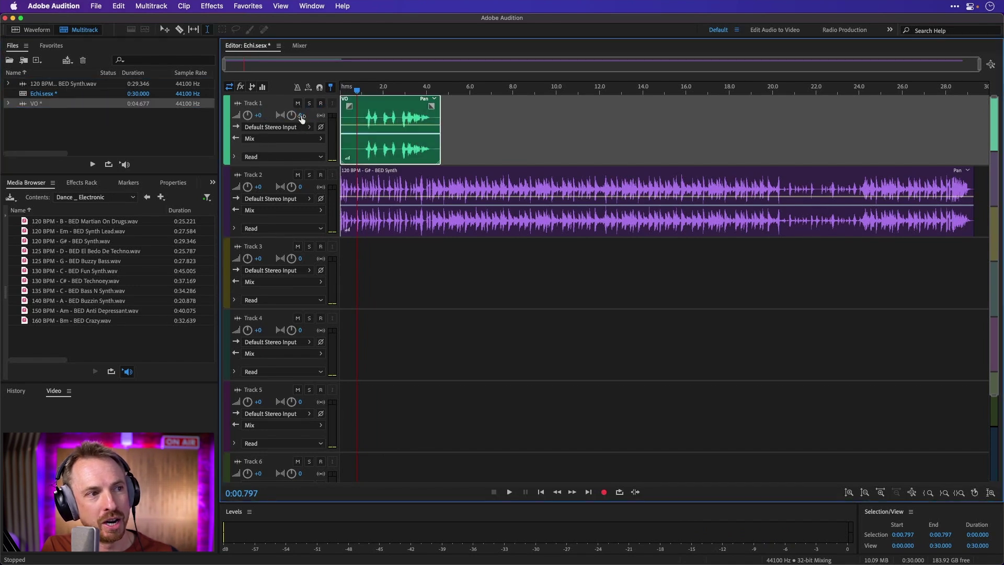
{"action": "key", "text": "Home"}
{"action": "key", "text": "space"}
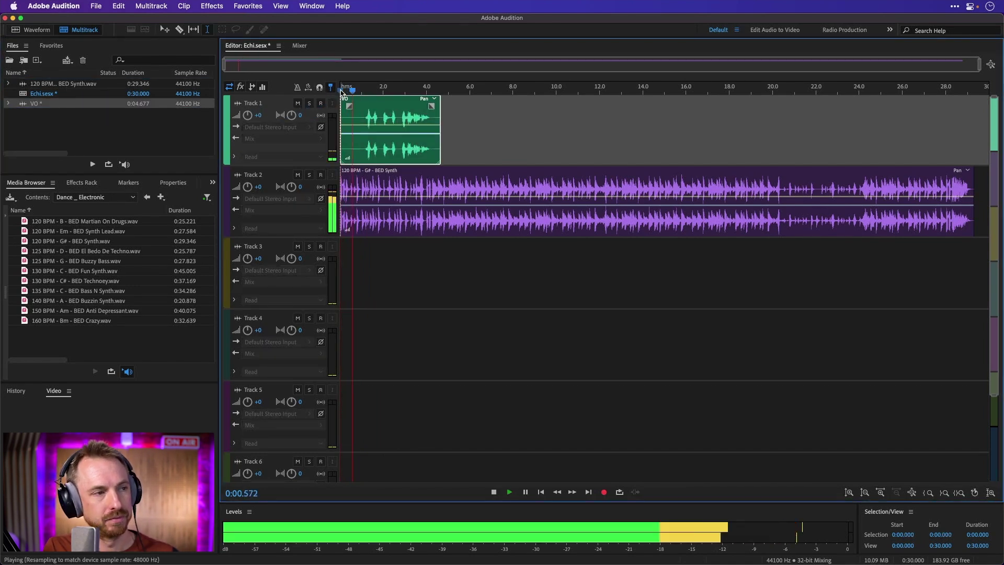
Zoom into the start of the VO clip and audition it, undoing a trial nudge.
{"action": "scroll", "coordinate": [425, 103], "scroll_direction": "up", "scroll_amount": 1}
{"action": "scroll", "coordinate": [413, 104], "scroll_direction": "up", "scroll_amount": 2}
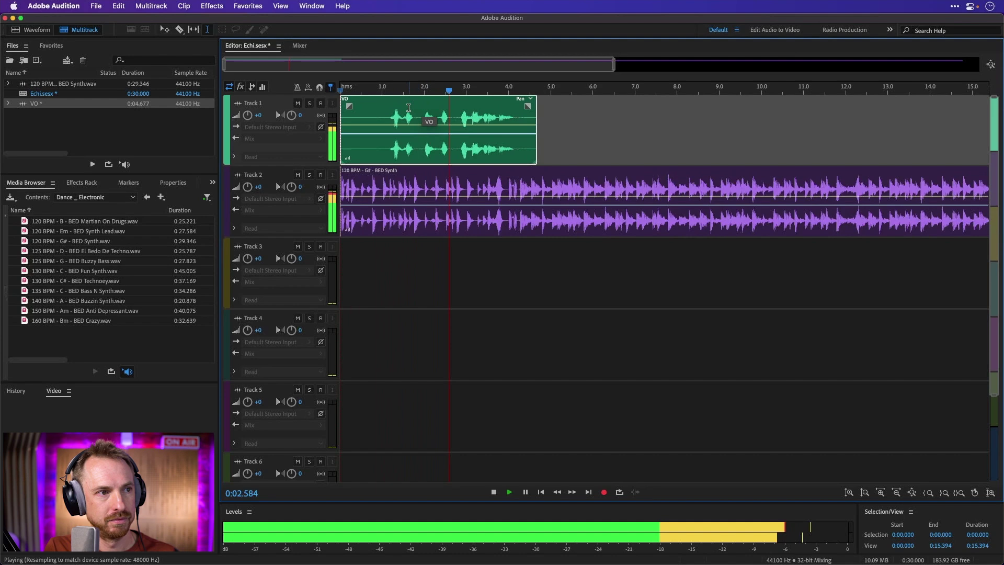
{"action": "key", "text": "space"}
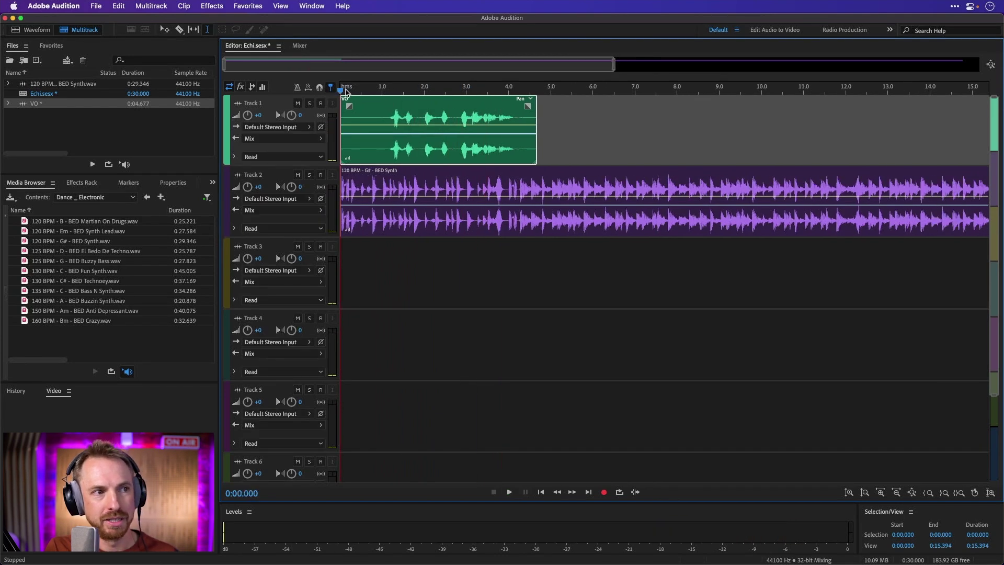
{"action": "scroll", "coordinate": [346, 88], "scroll_direction": "up", "scroll_amount": 2}
{"action": "scroll", "coordinate": [346, 99], "scroll_direction": "left", "scroll_amount": 2}
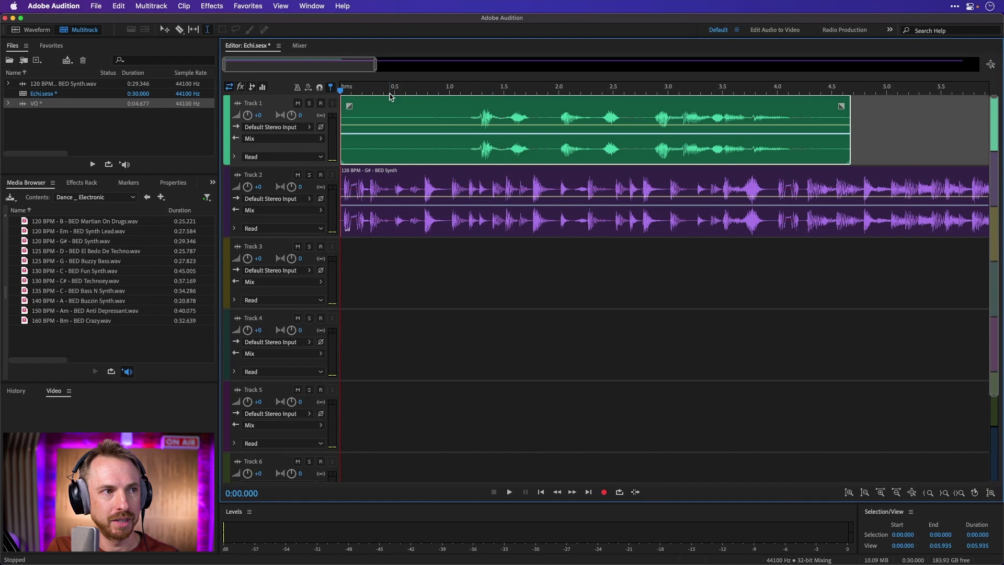
{"action": "key", "text": "space"}
{"action": "key", "text": "space"}
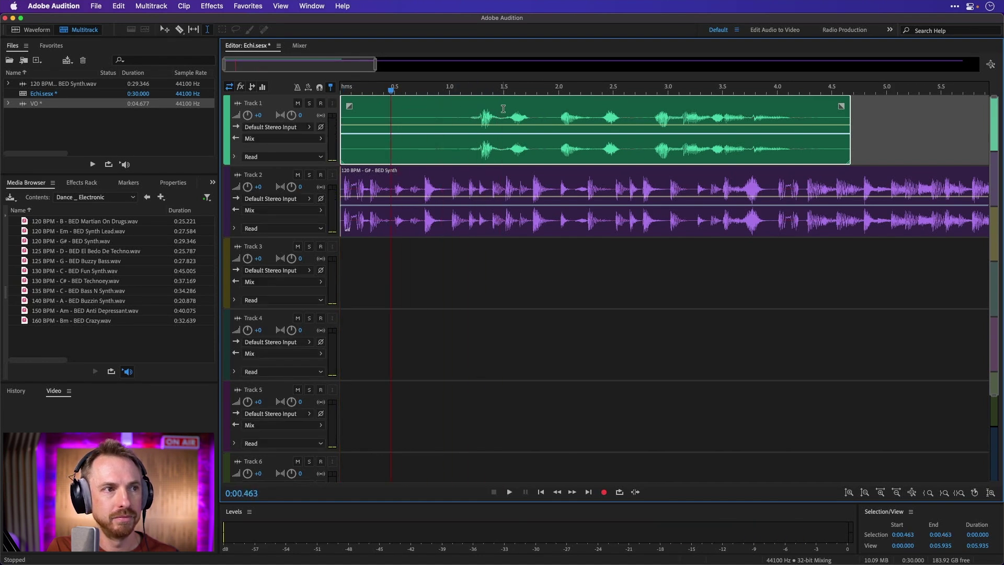
{"action": "key", "text": "space"}
{"action": "left_click_drag", "start_coordinate": [500, 99], "coordinate": [510, 99]}
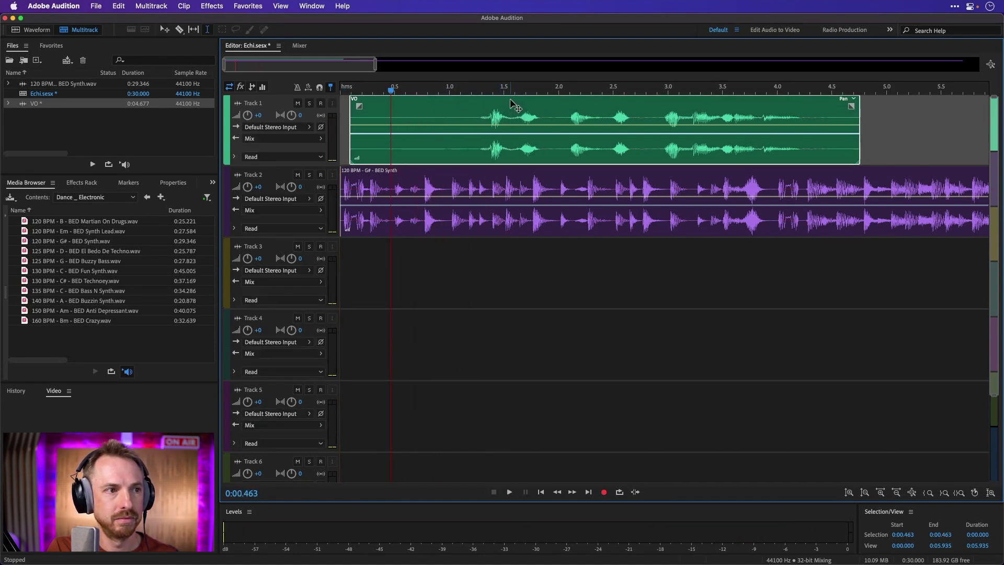
{"action": "key", "text": "space"}
{"action": "key", "text": "super+z"}
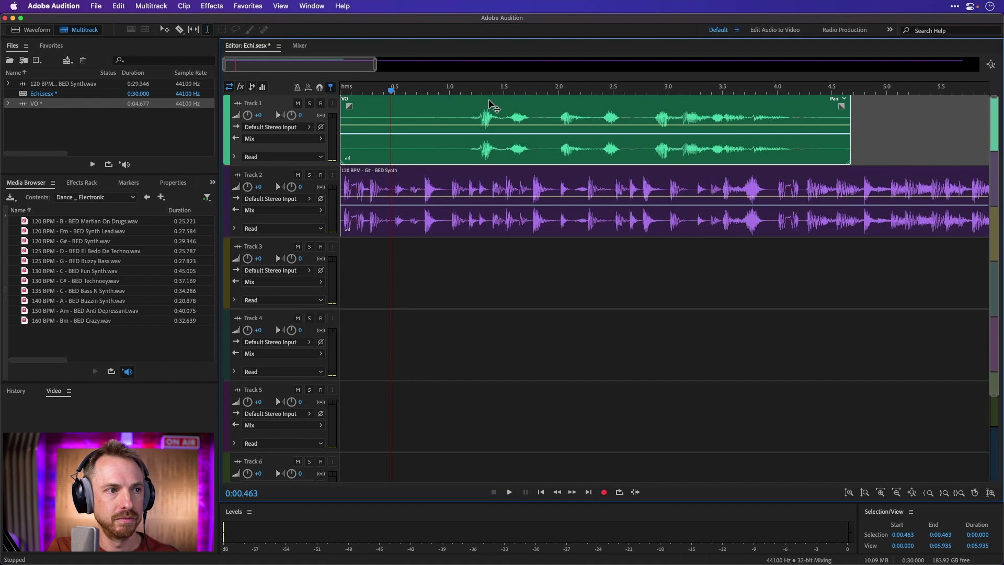
Delete the lead-in before the VO clip's first word.
{"action": "left_click_drag", "start_coordinate": [458, 116], "coordinate": [432, 114]}
{"action": "key", "text": "Delete"}
{"action": "left_click", "coordinate": [426, 113]}
{"action": "key", "text": "Delete"}
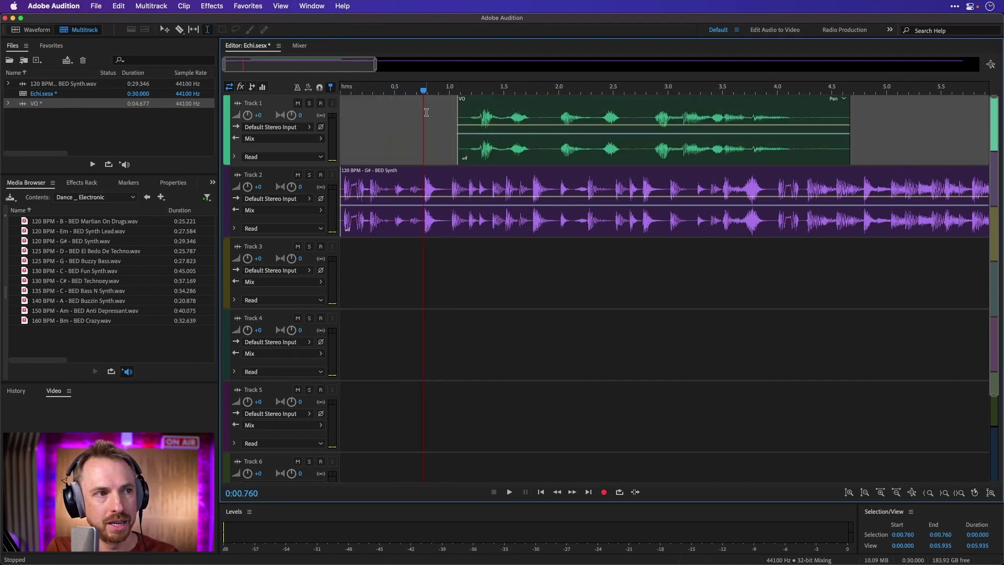
{"action": "key", "text": "space"}
Move the VO clip to start about 1.5 s into the session and audition it.
{"action": "left_click_drag", "start_coordinate": [487, 97], "coordinate": [474, 98]}
{"action": "left_click", "coordinate": [441, 105]}
{"action": "left_click", "coordinate": [400, 124]}
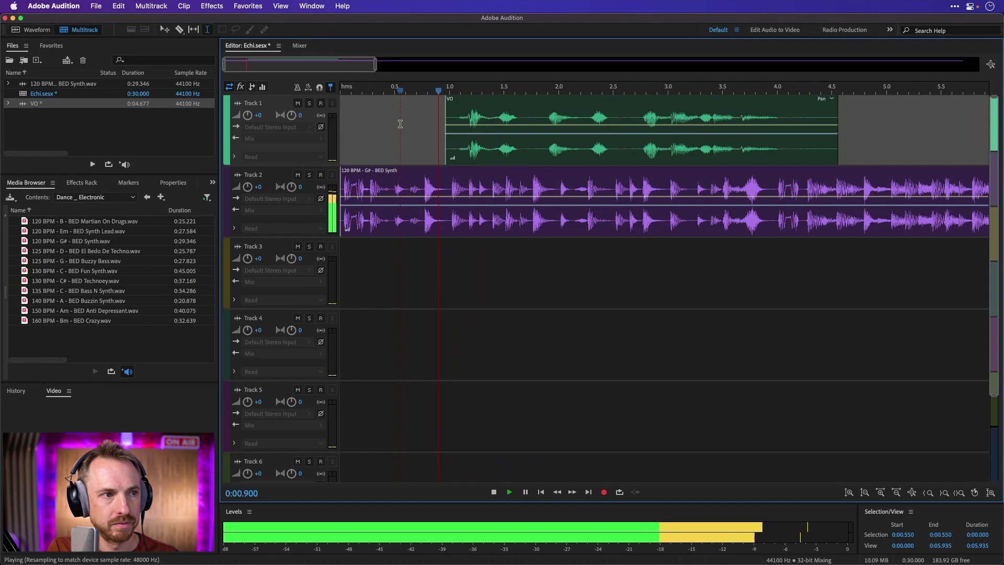
{"action": "key", "text": "space"}
{"action": "left_click_drag", "start_coordinate": [497, 101], "coordinate": [521, 101]}
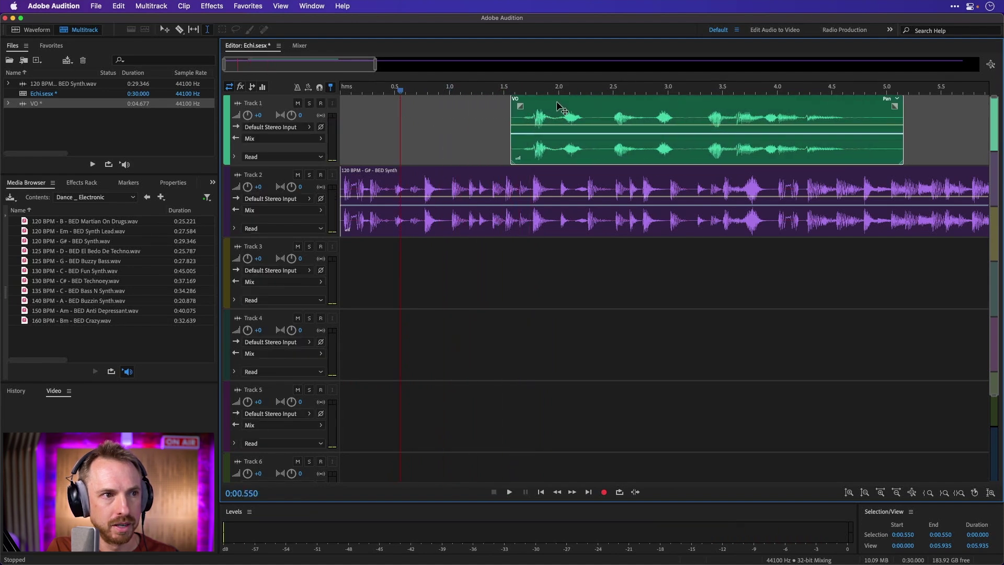
{"action": "left_click", "coordinate": [454, 131]}
{"action": "key", "text": "space"}
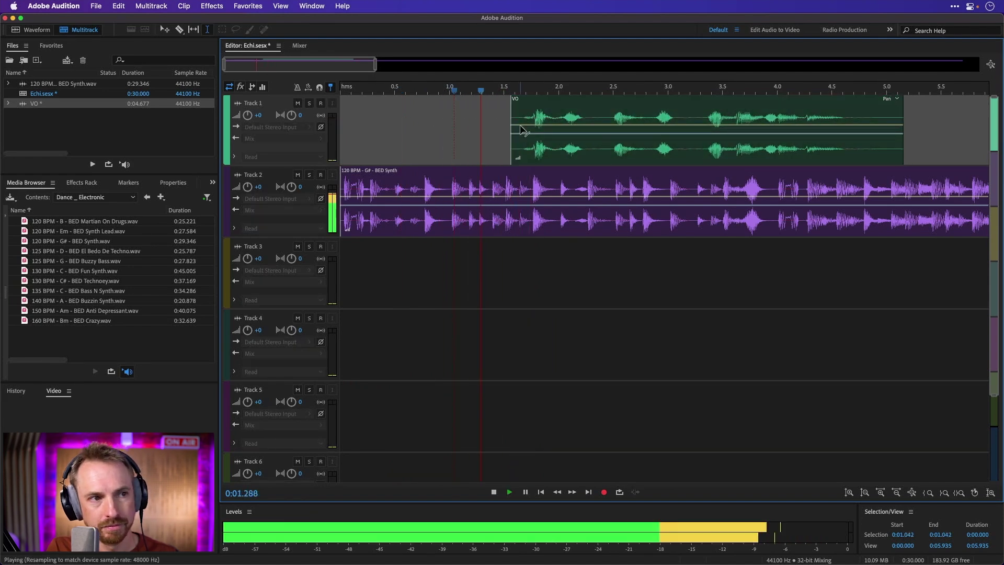
{"action": "key", "text": "space"}
Cut the pauses at 2.319–2.5 s and 3.132–3.367 s out of the VO clip.
{"action": "double_click", "coordinate": [600, 131]}
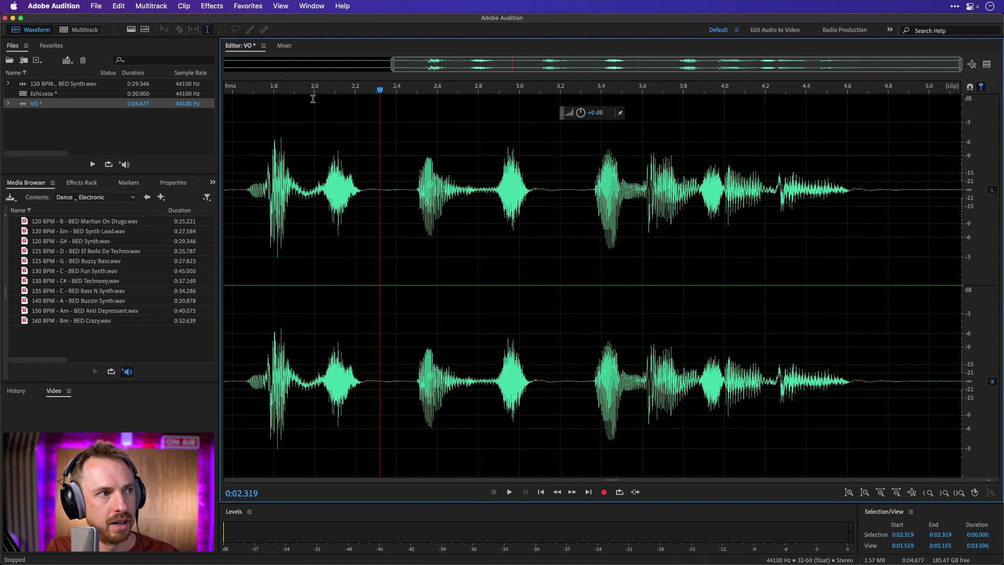
{"action": "left_click", "coordinate": [79, 30]}
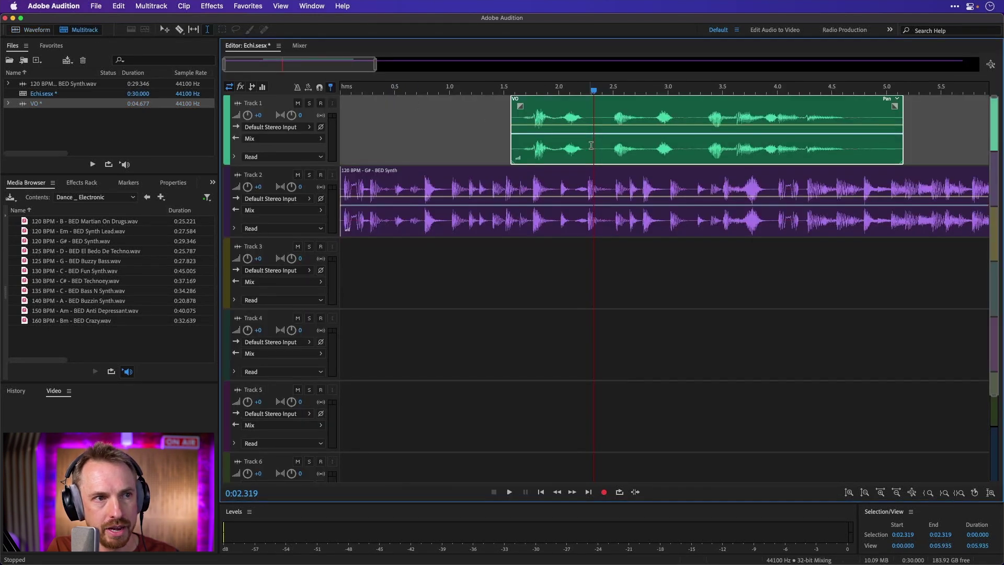
{"action": "left_click_drag", "start_coordinate": [591, 146], "coordinate": [614, 146]}
{"action": "key", "text": "Delete"}
{"action": "left_click_drag", "start_coordinate": [683, 149], "coordinate": [709, 148]}
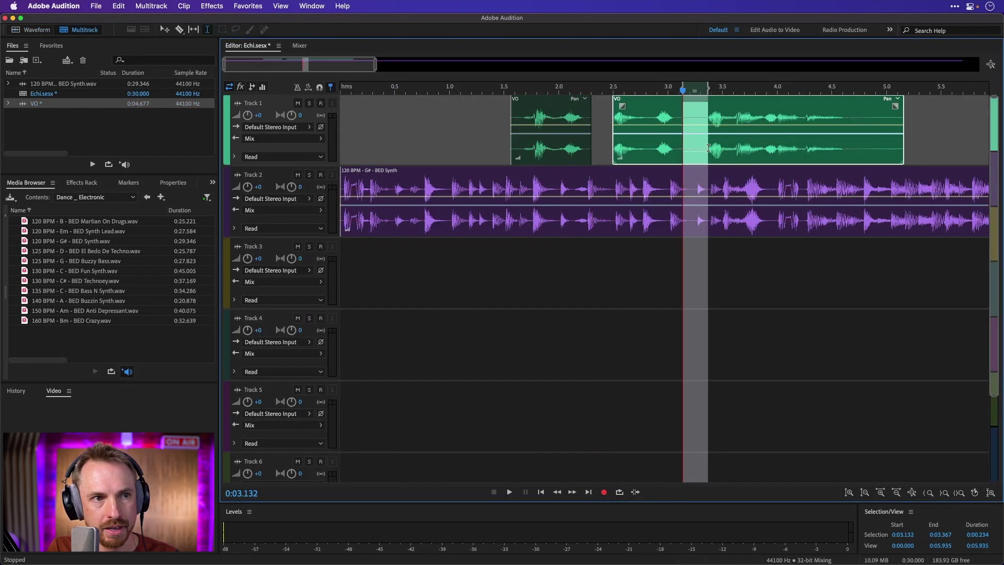
{"action": "key", "text": "Delete"}
Push the middle and last VO clips later, play them back, and select 0:01.219–0:04.160.
{"action": "left_click", "coordinate": [524, 143]}
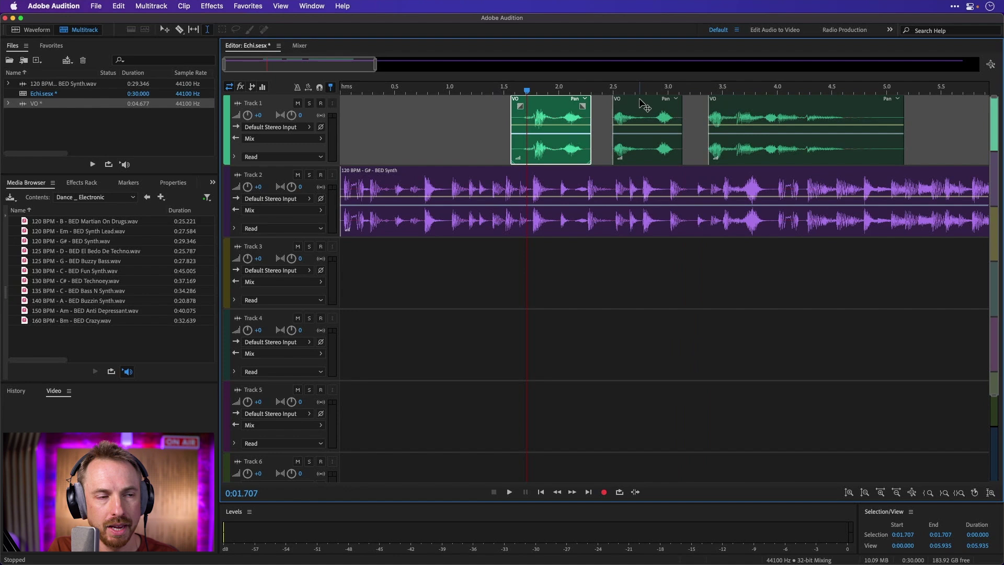
{"action": "left_click_drag", "start_coordinate": [640, 99], "coordinate": [668, 99]}
{"action": "left_click_drag", "start_coordinate": [743, 104], "coordinate": [779, 103]}
{"action": "key", "text": "space"}
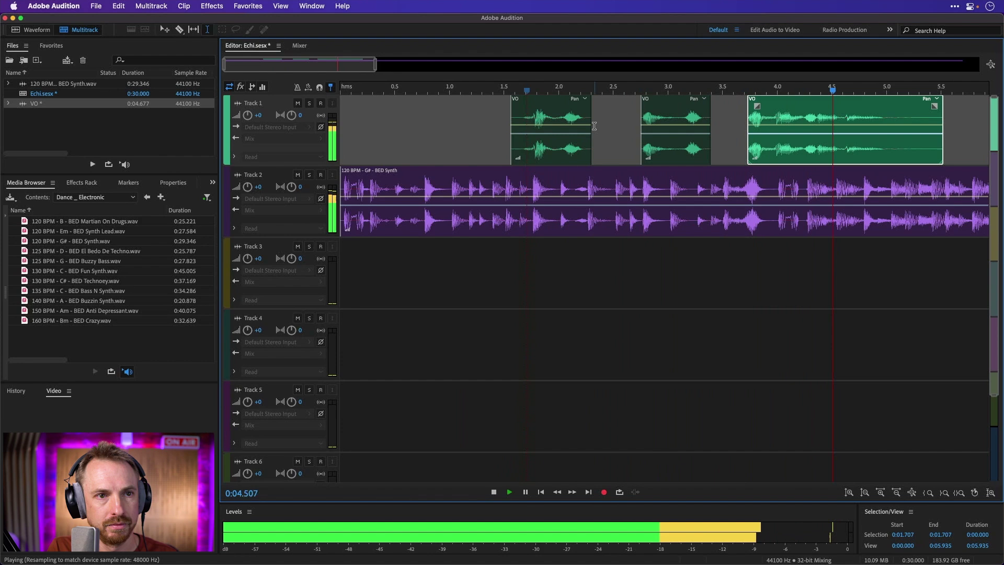
{"action": "key", "text": "space"}
{"action": "left_click_drag", "start_coordinate": [471, 143], "coordinate": [794, 157]}
Match the clip loudness of the three VO clips and the synth bed.
{"action": "left_click", "coordinate": [732, 188]}
{"action": "right_click", "coordinate": [732, 188]}
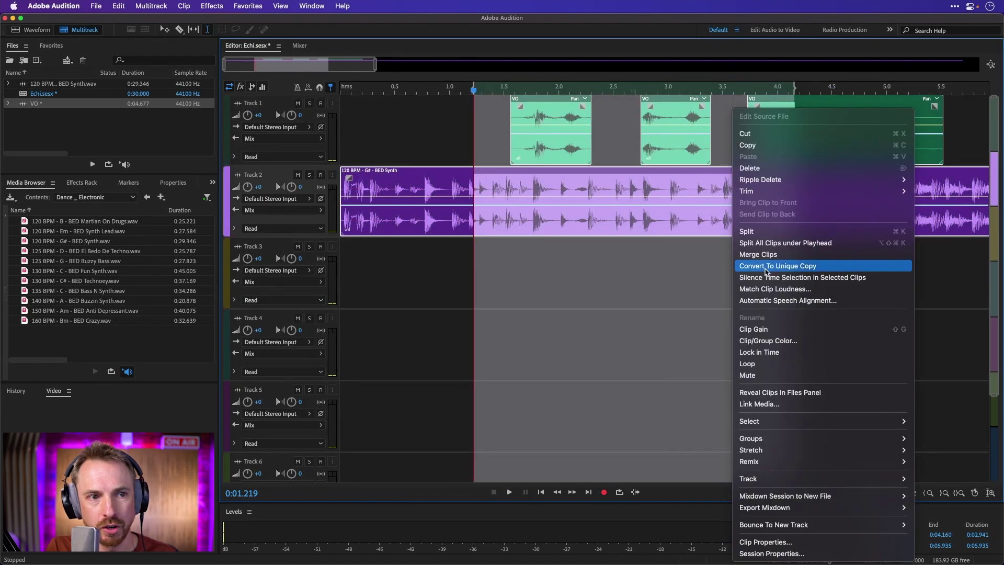
{"action": "left_click", "coordinate": [763, 290]}
{"action": "key", "text": "Return"}
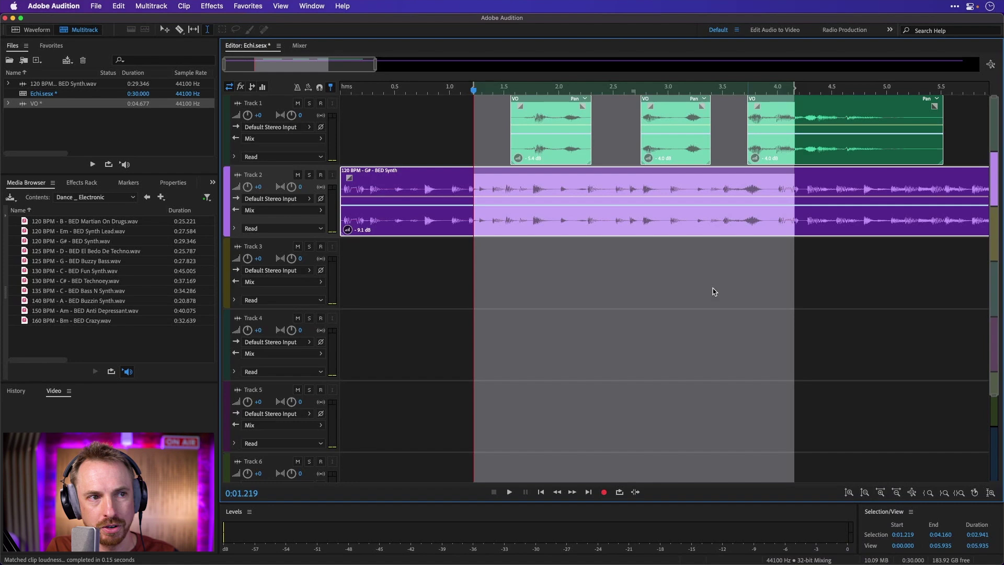
Raise Track 1's volume to +6 dB and listen back.
{"action": "left_click", "coordinate": [500, 142]}
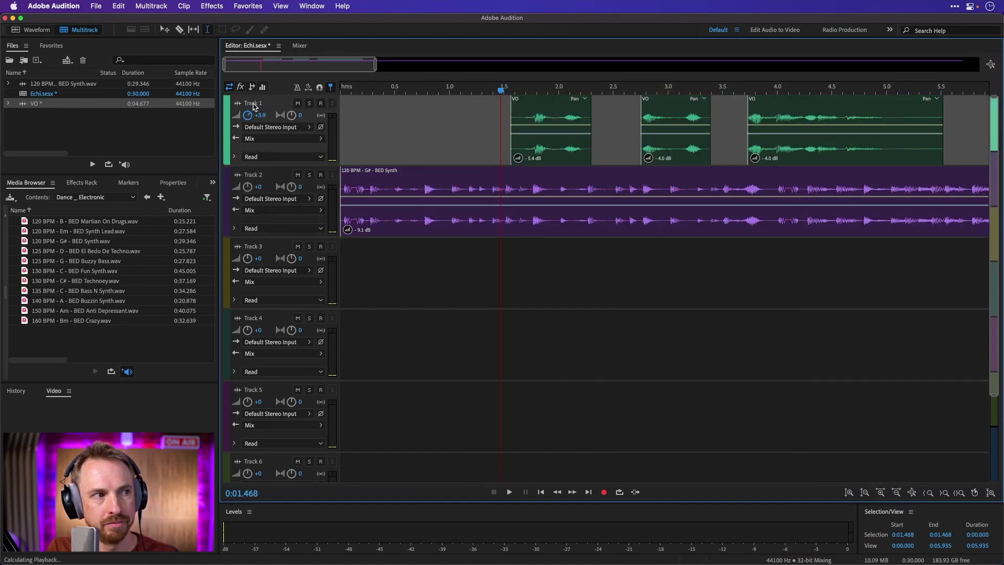
{"action": "left_click_drag", "start_coordinate": [254, 107], "coordinate": [254, 104]}
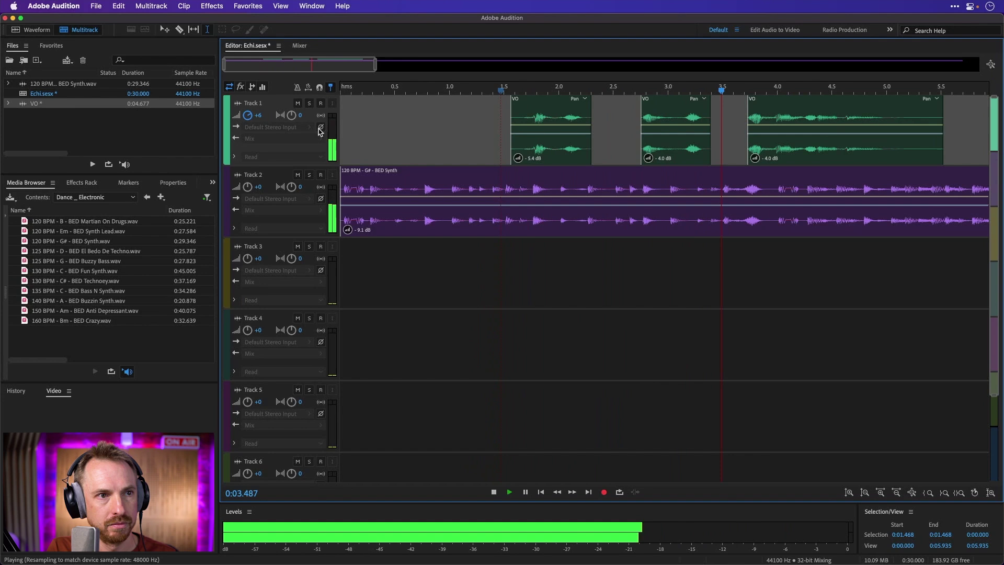
{"action": "key", "text": "space"}
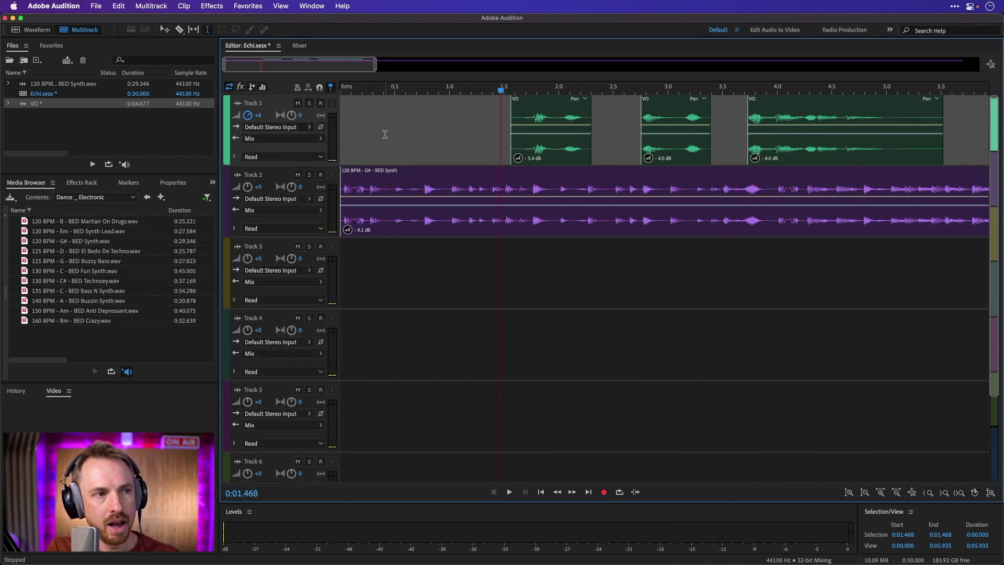
Put an Echo on Track 1 with 500 ms left, 250 ms right delay and Echo Bounce, then play.
{"action": "left_click", "coordinate": [82, 182]}
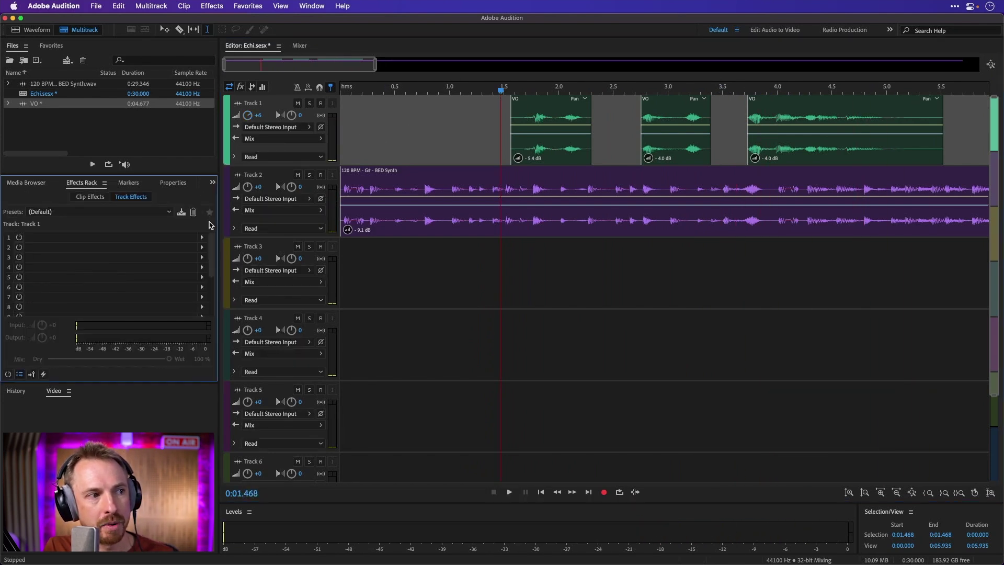
{"action": "left_click", "coordinate": [202, 237]}
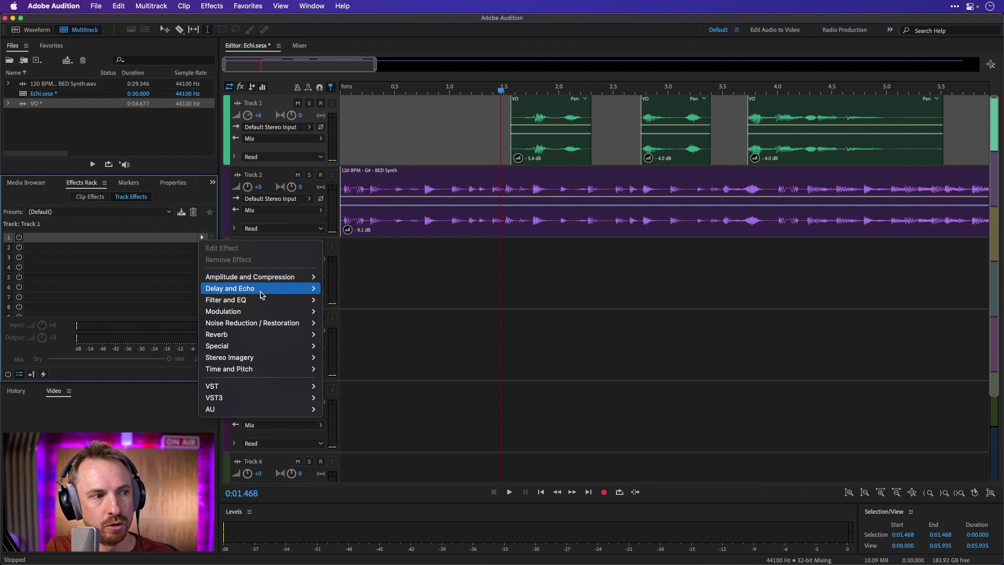
{"action": "mouse_move", "coordinate": [277, 297]}
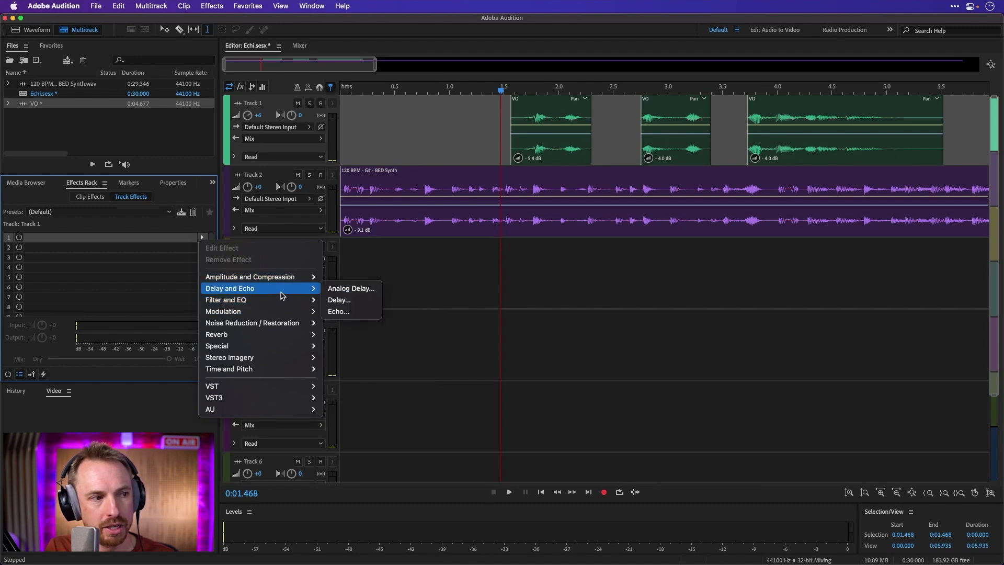
{"action": "left_click", "coordinate": [331, 312]}
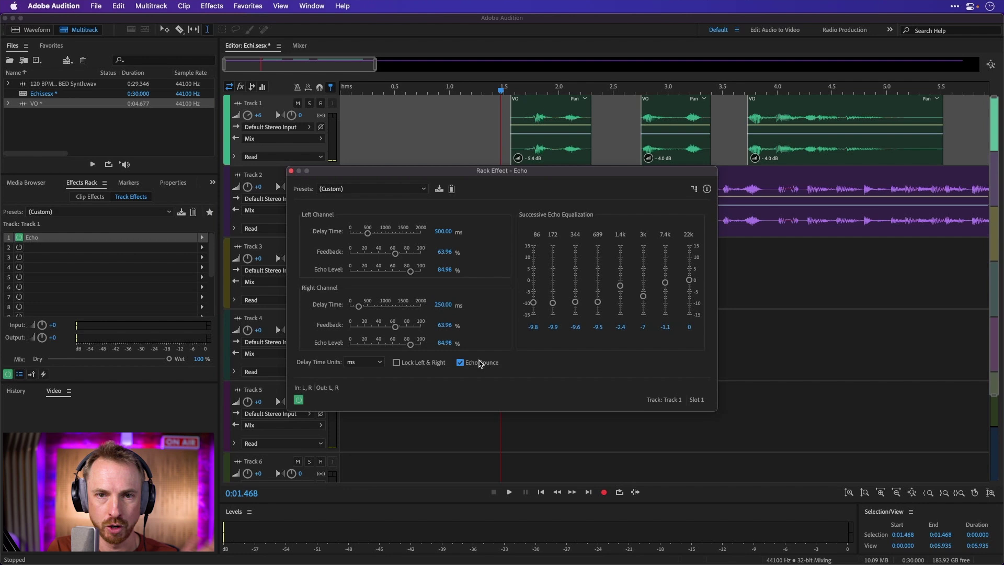
{"action": "key", "text": "Home"}
{"action": "key", "text": "space"}
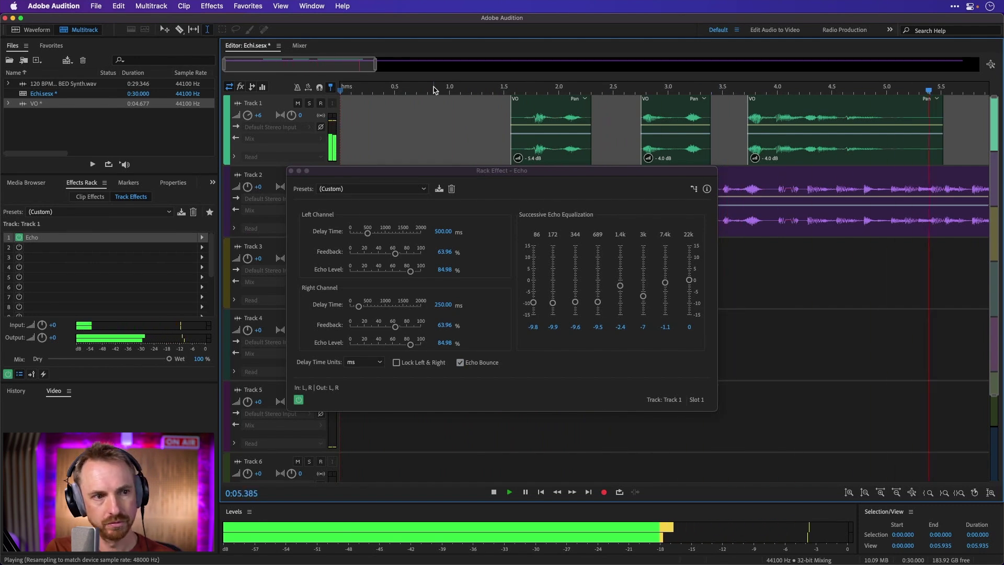
{"action": "key", "text": "space"}
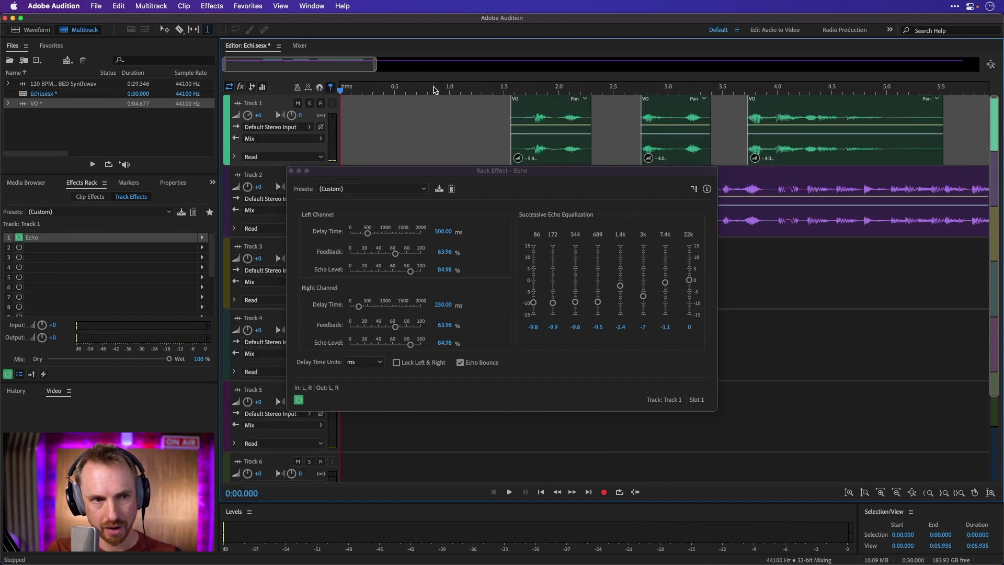